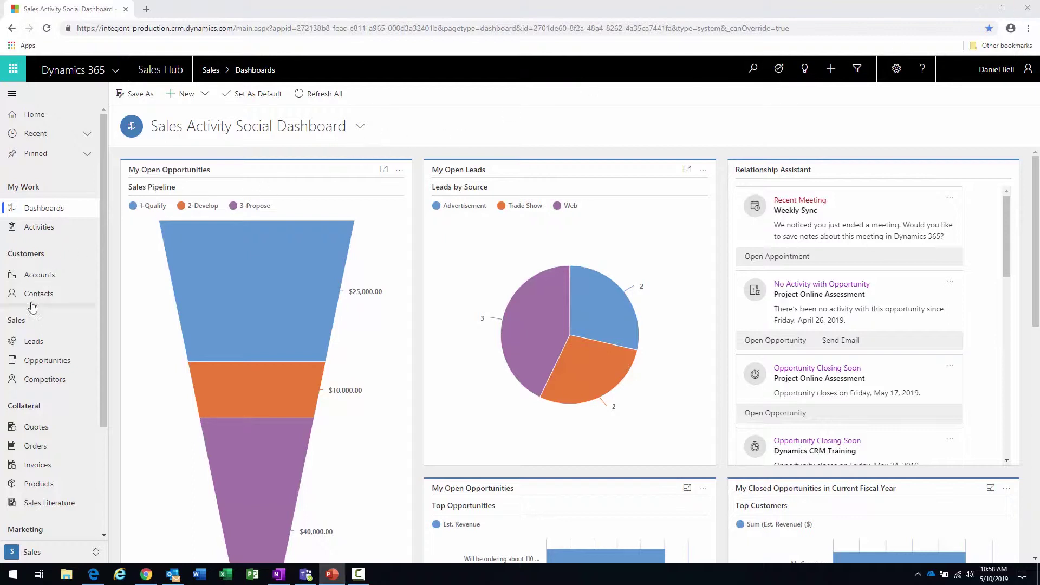
- Open the My Open Leads list from Leads in the sitemap
left_click(34, 346)
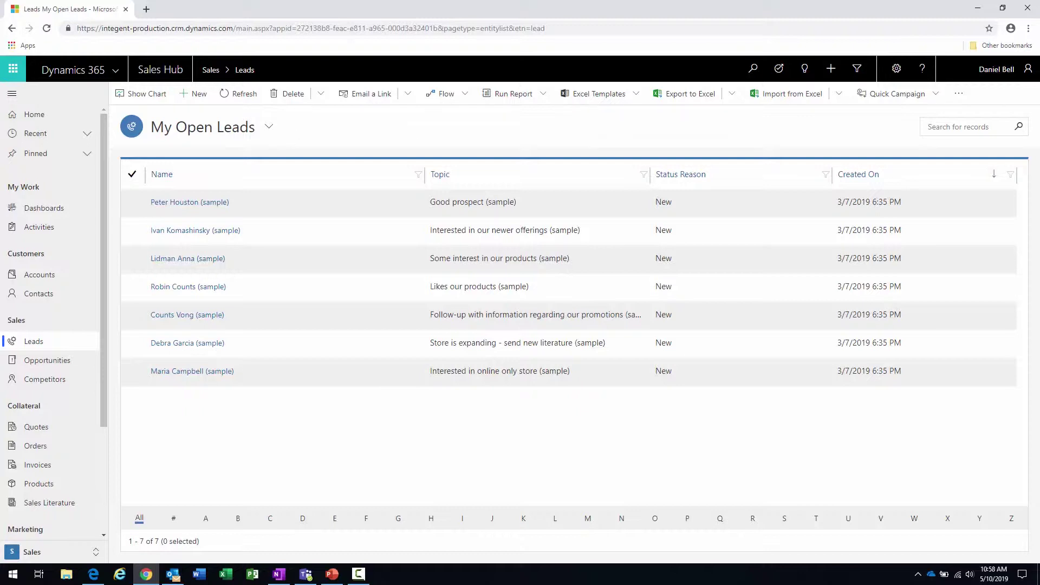
key("alt+Tab")
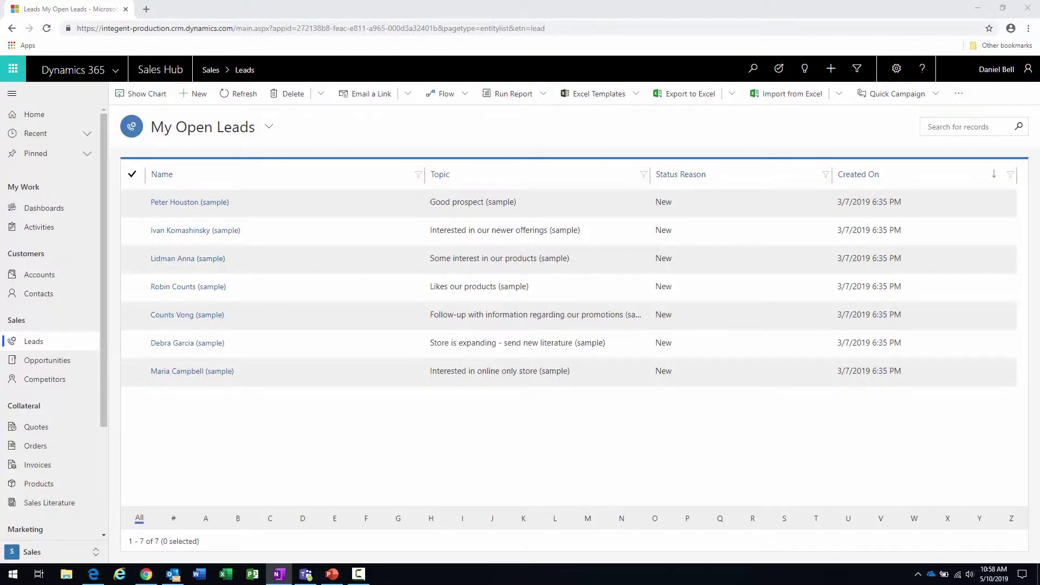
key("alt+Tab")
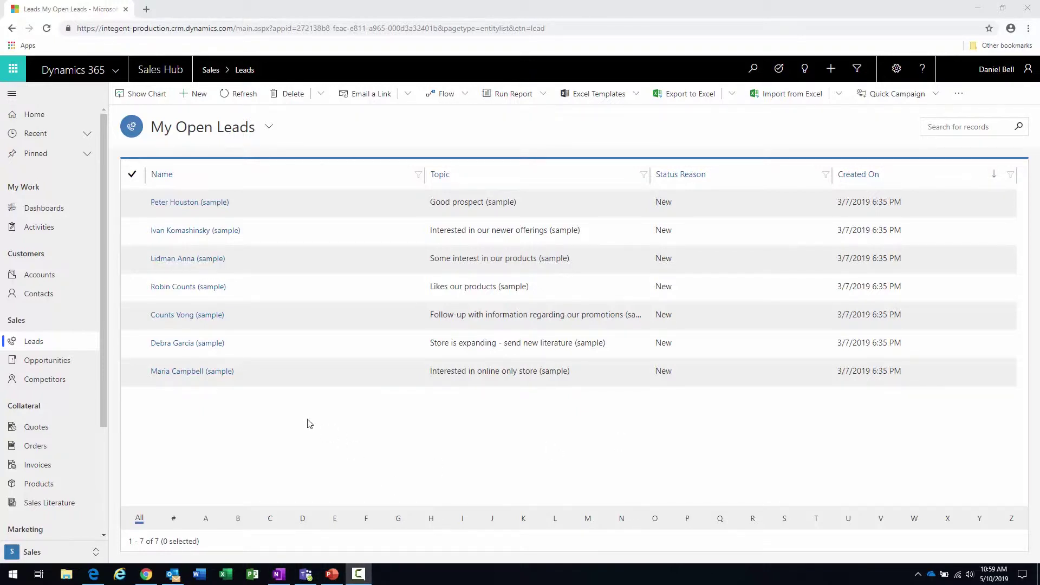
- Start a new lead with topic 'Color laser printer purchase' and the contact's first and last name
left_click(195, 97)
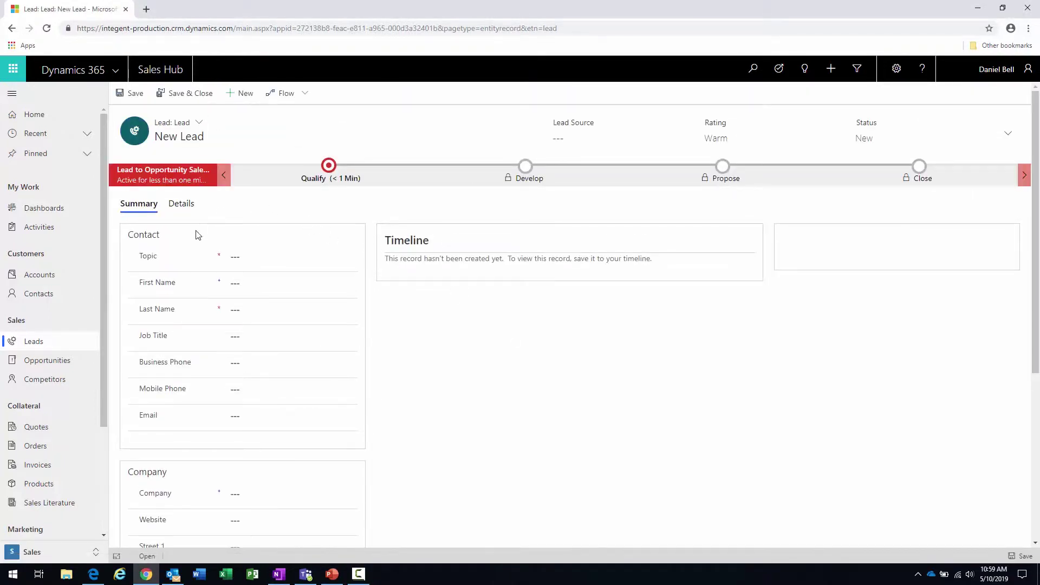
left_click(236, 257)
type("Color laser")
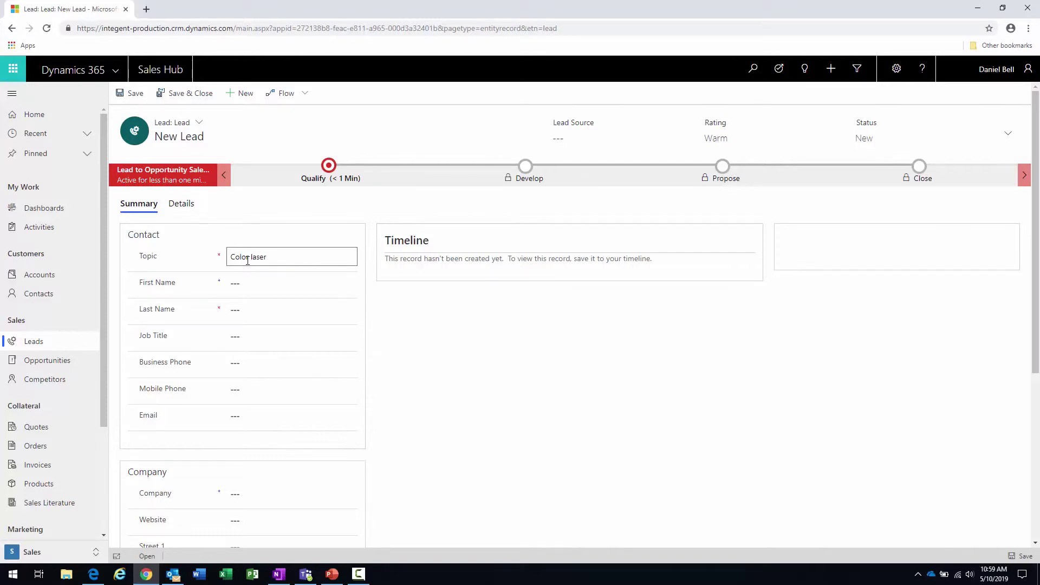
type(" printer purchase")
left_click(250, 284)
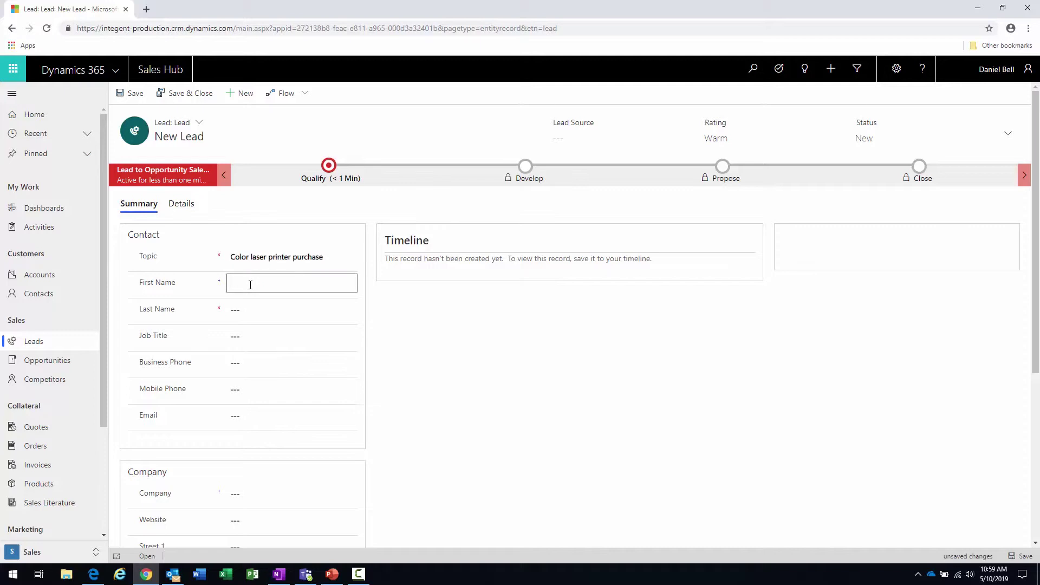
key("Tab")
- Enter job title 'Director of education', the contact's business phone and e-mail address
key("Tab")
type("Direcotry")
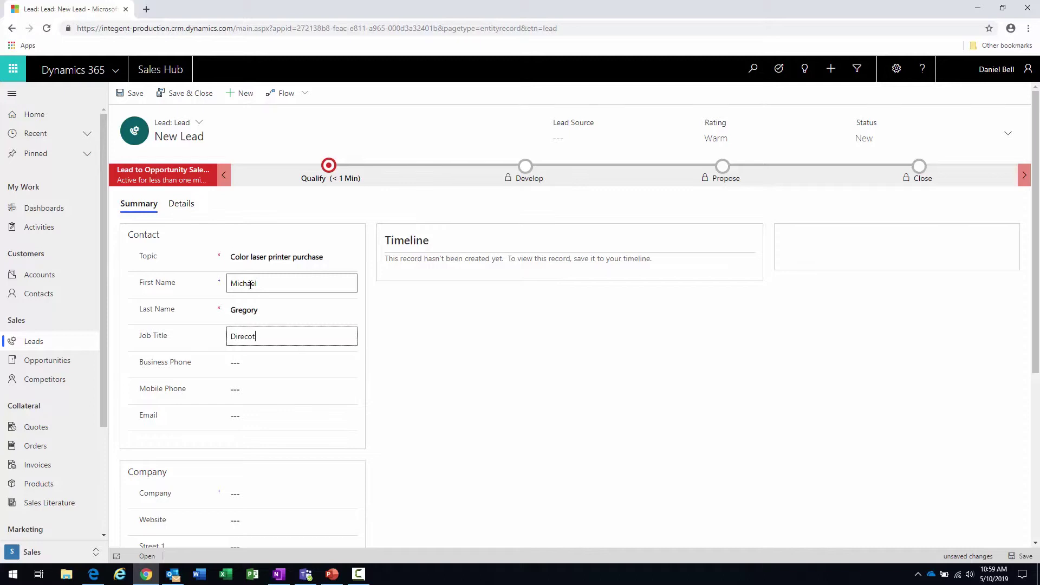
key("BackSpace")
key("BackSpace")
key("BackSpace")
key("BackSpace")
key("BackSpace")
type("tor of education")
key("Tab")
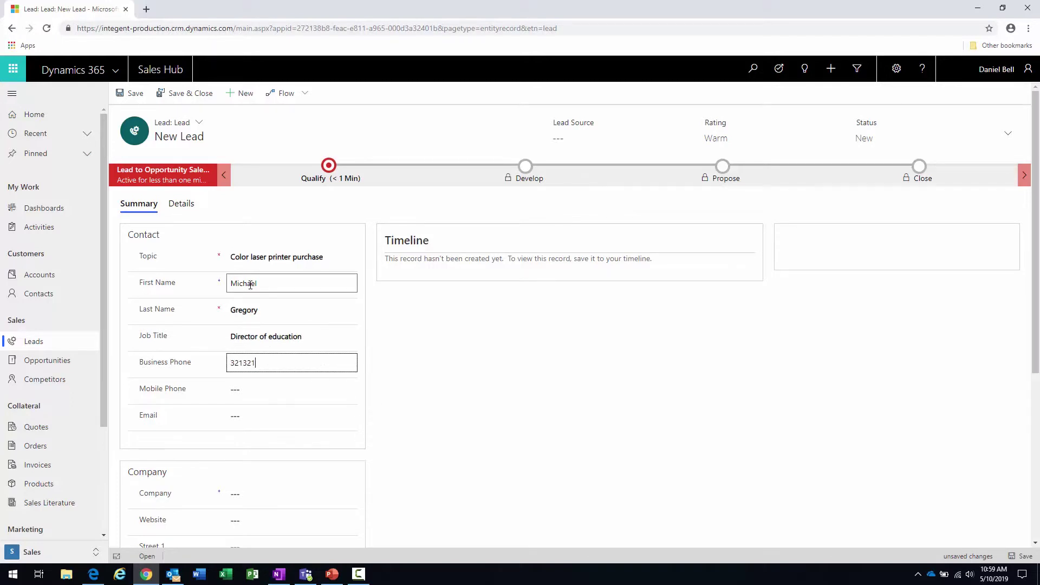
key("Tab")
key("Tab")
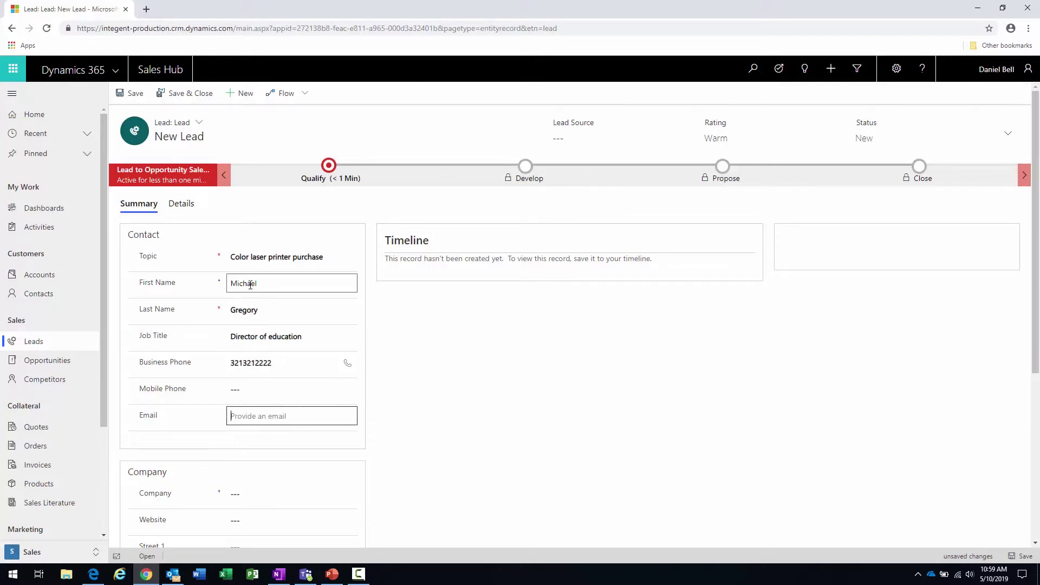
key("Tab")
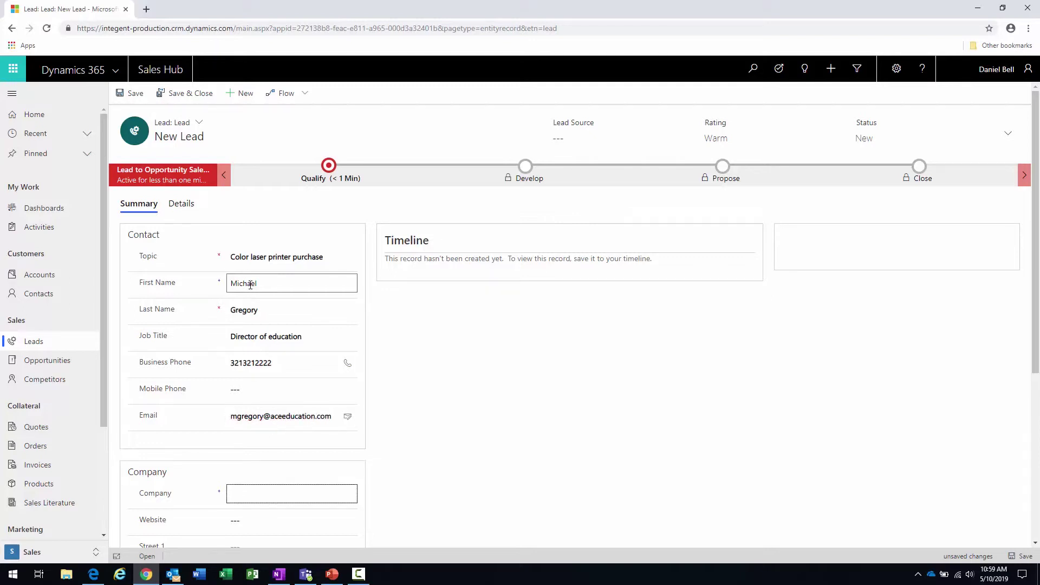
scroll(250, 285, "down", 4)
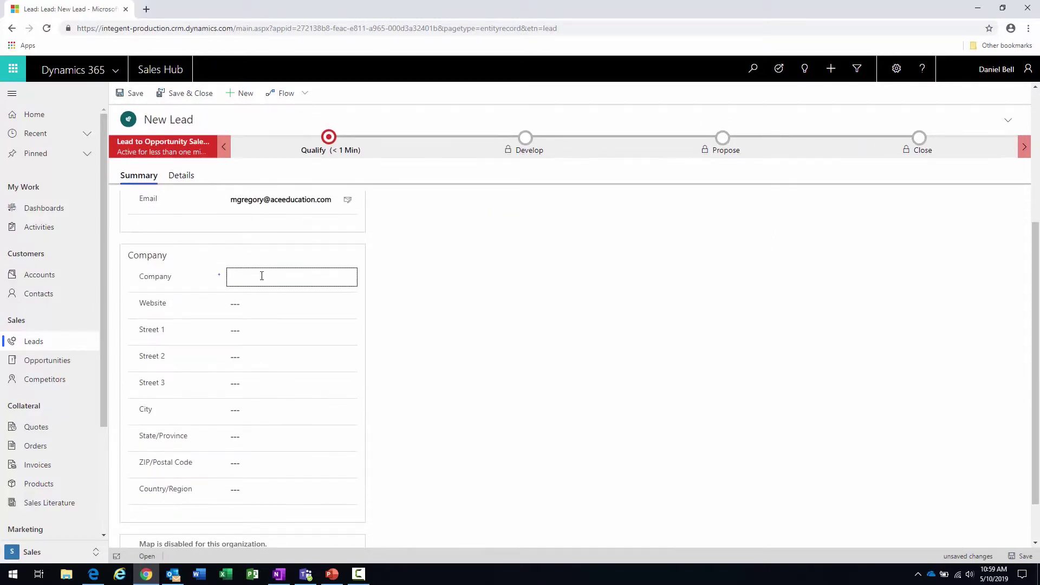
type("Ace Education")
left_click(278, 302)
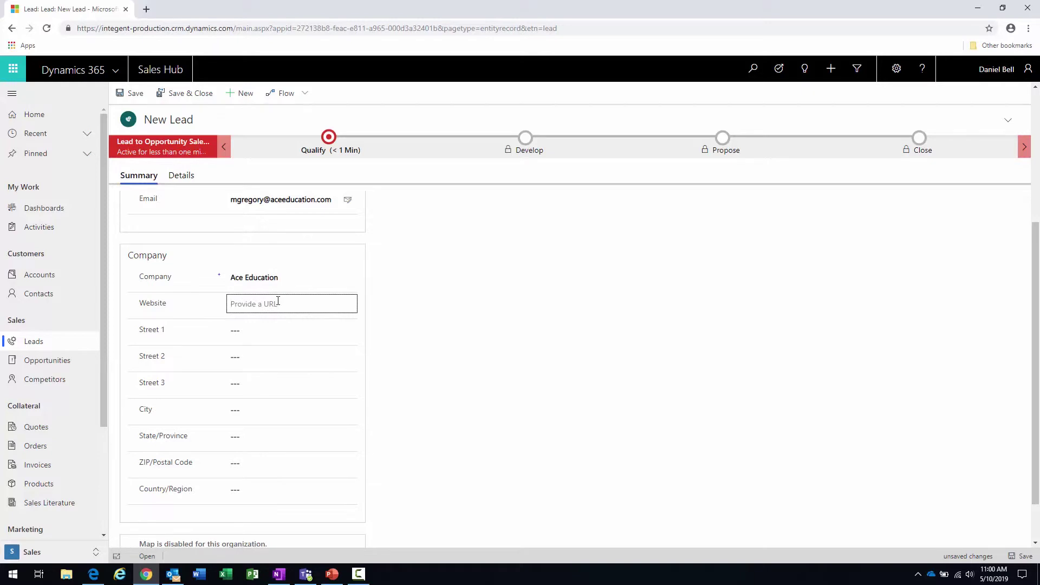
type("www.aceeducation.com")
- Fill in the company's street address, city, state and ZIP code
left_click(271, 334)
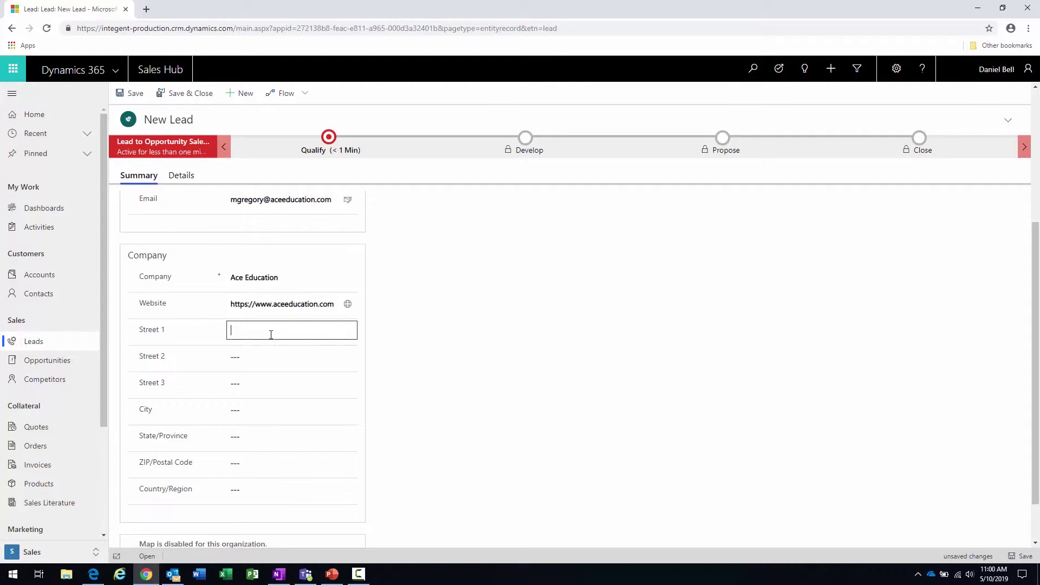
type("reet")
key("Tab")
key("Tab")
key("Tab")
type("Waltham")
key("Tab")
type("ma")
key("Tab")
type("02451")
key("Tab")
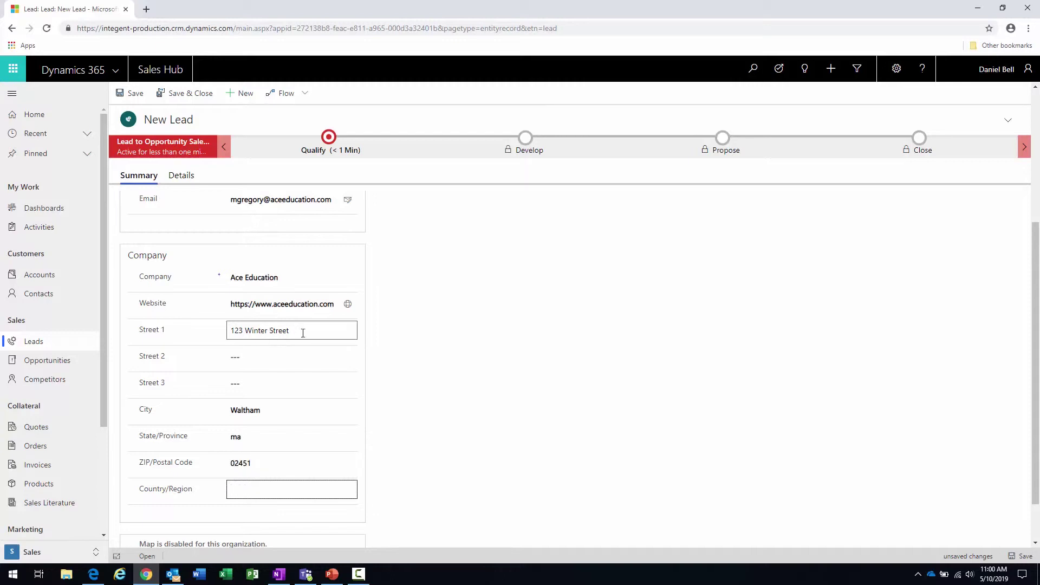
scroll(449, 358, "down", 1)
scroll(449, 358, "up", 3)
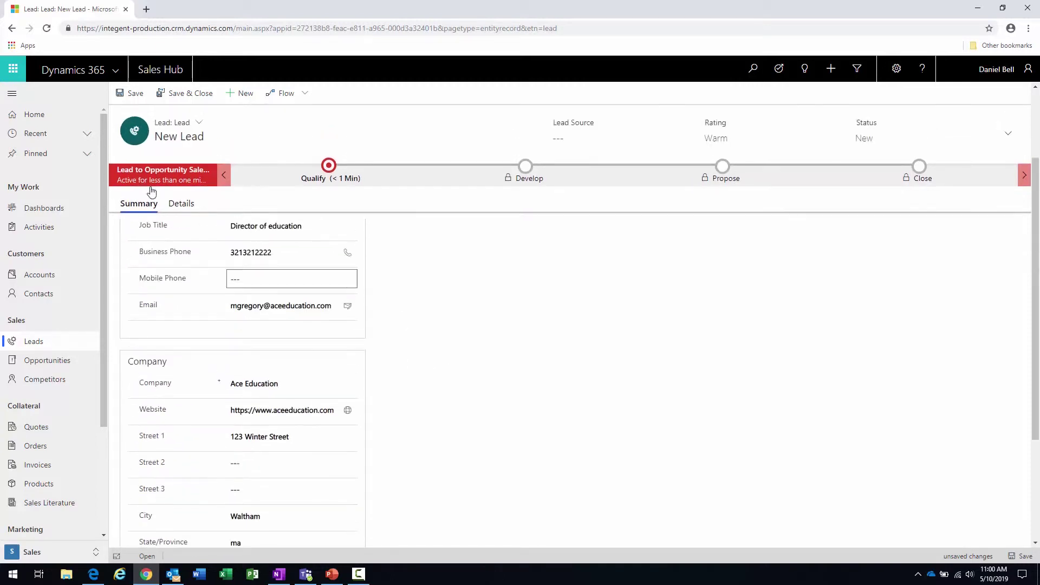
- On the Details tab, set the lead's industry to Business Services
left_click(184, 206)
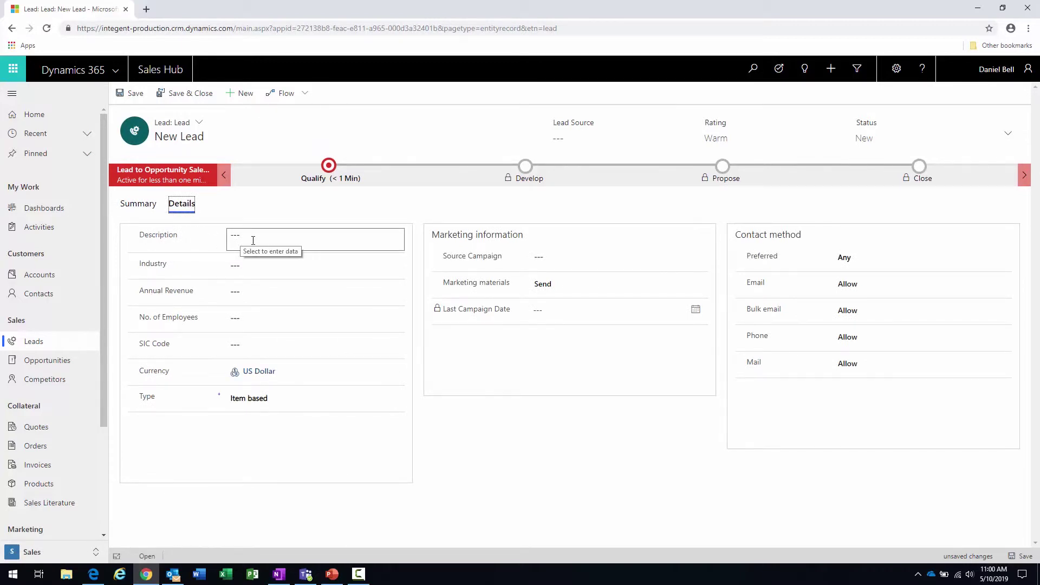
left_click(260, 270)
left_click(261, 268)
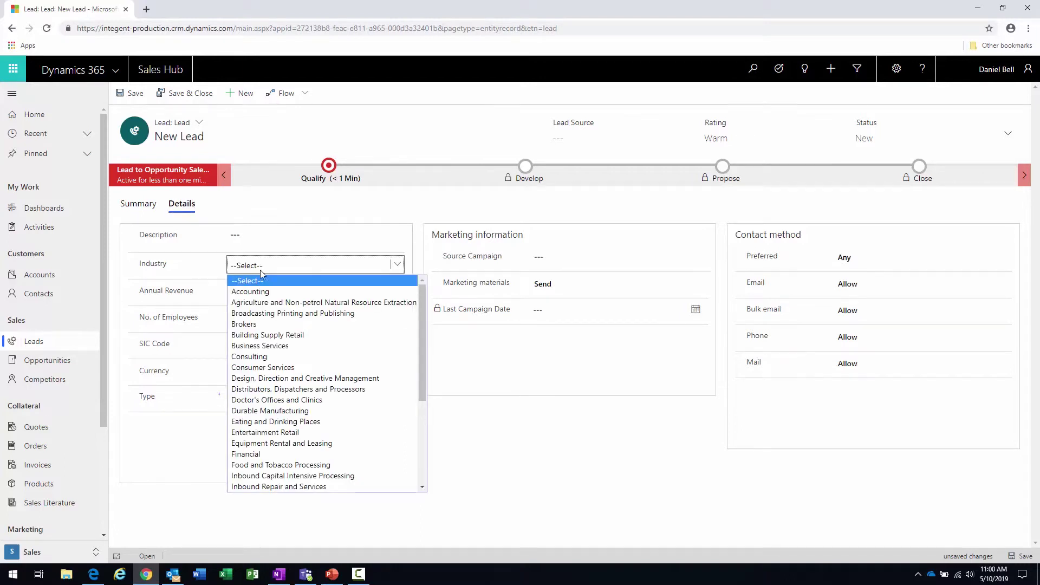
left_click(259, 347)
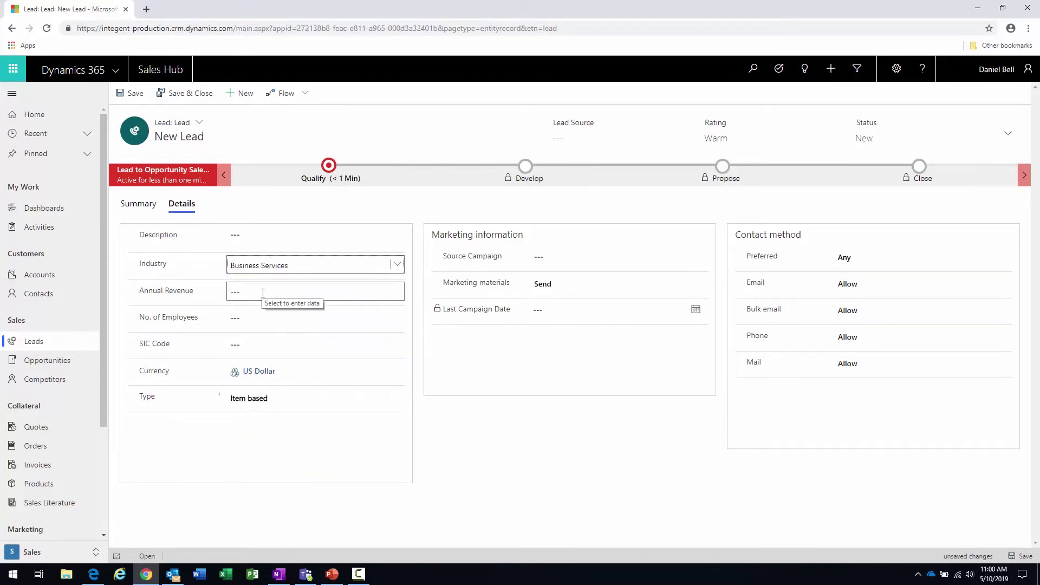
left_click(259, 319)
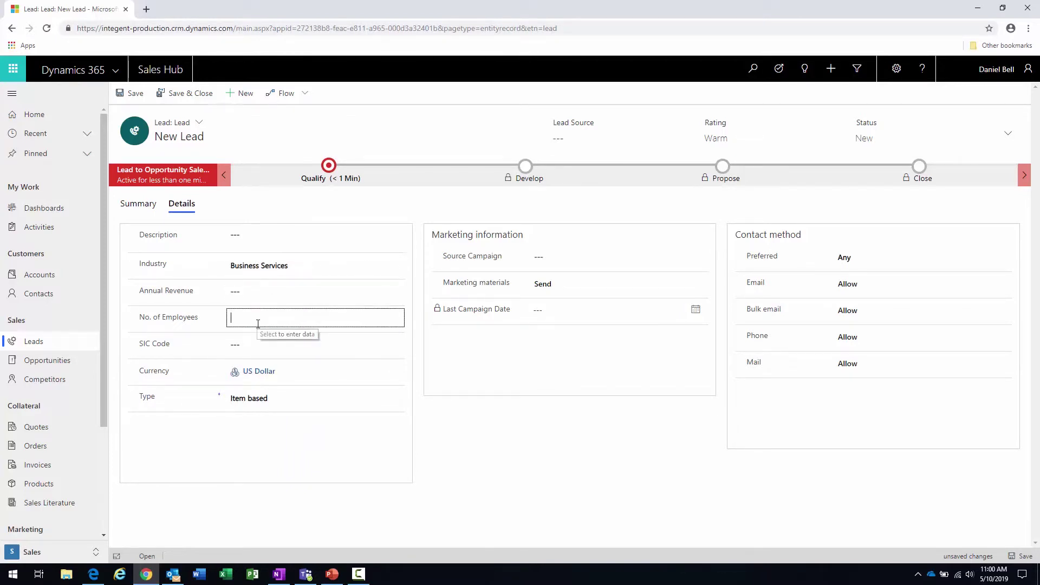
- Leave the source campaign empty and set the lead source to Web
left_click(596, 257)
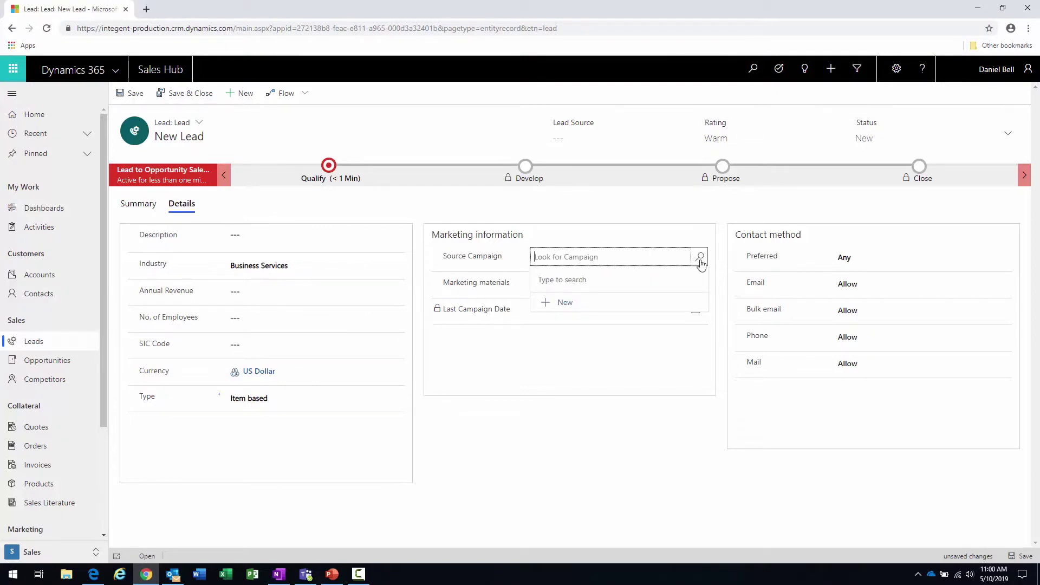
left_click(677, 239)
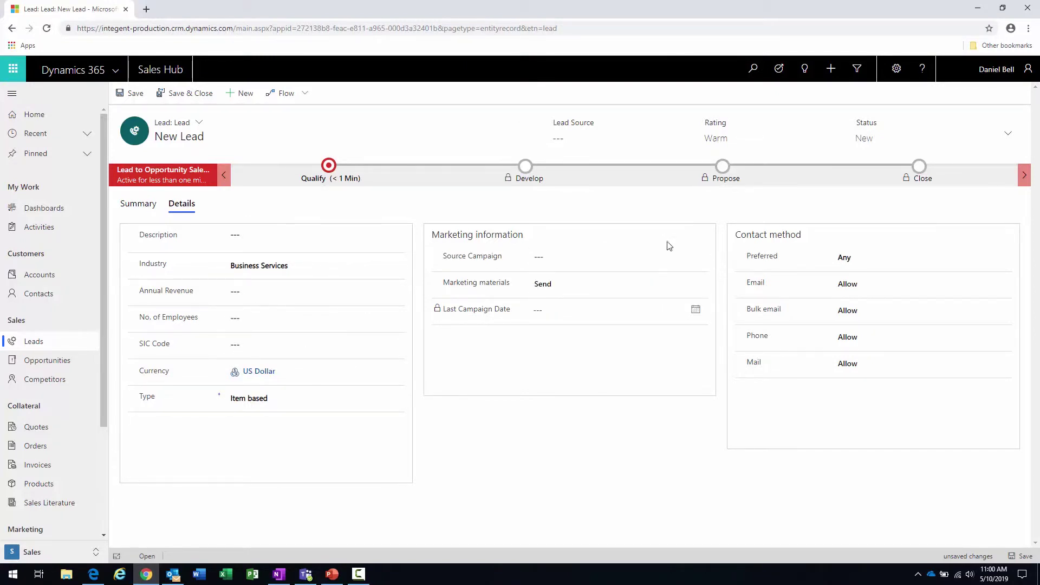
left_click(620, 140)
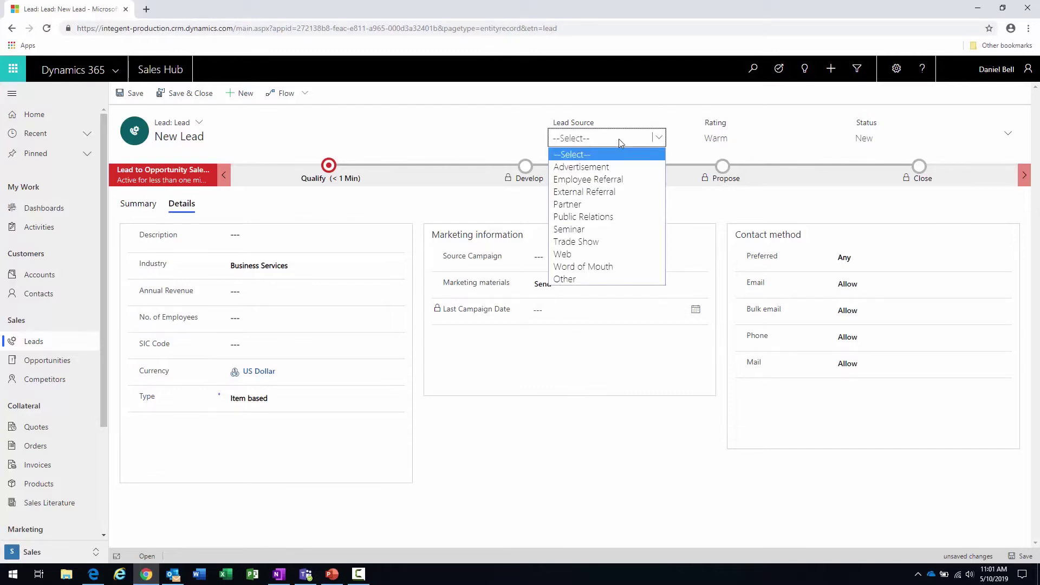
left_click(572, 254)
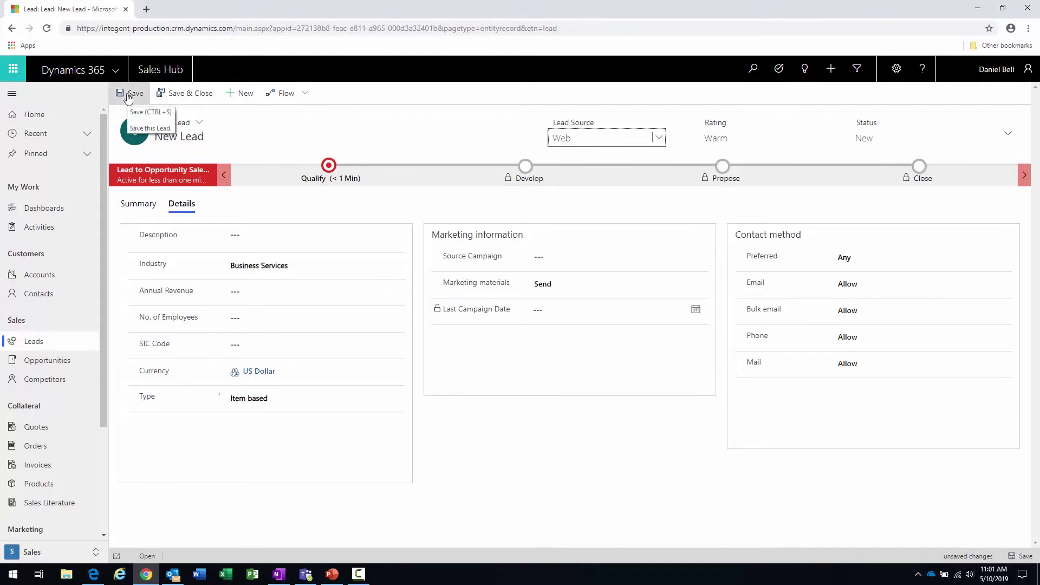
- Save & Close the lead and check it appears in My Open Leads
left_click(184, 96)
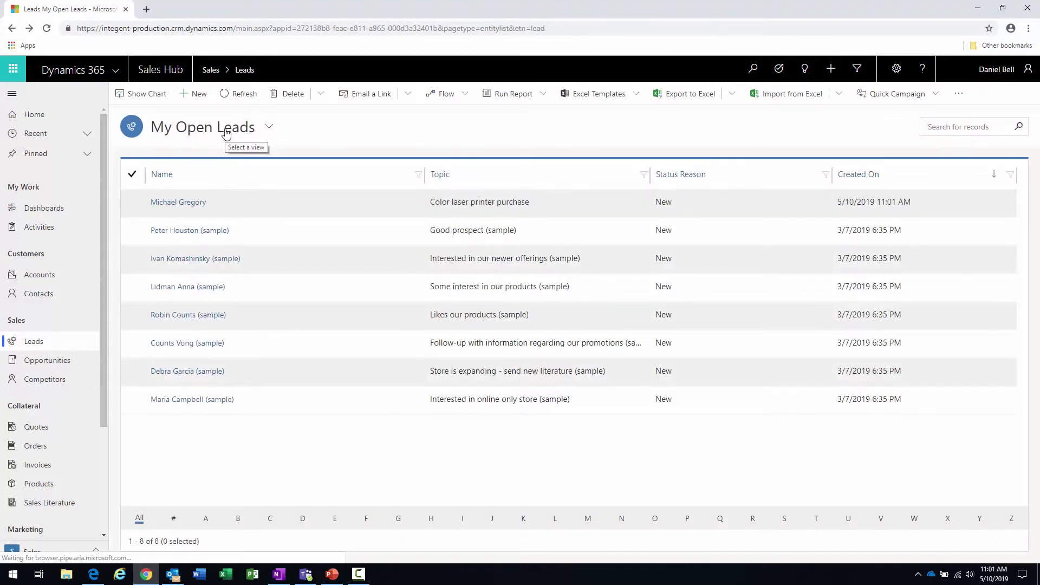
left_click(136, 204)
left_click(135, 204)
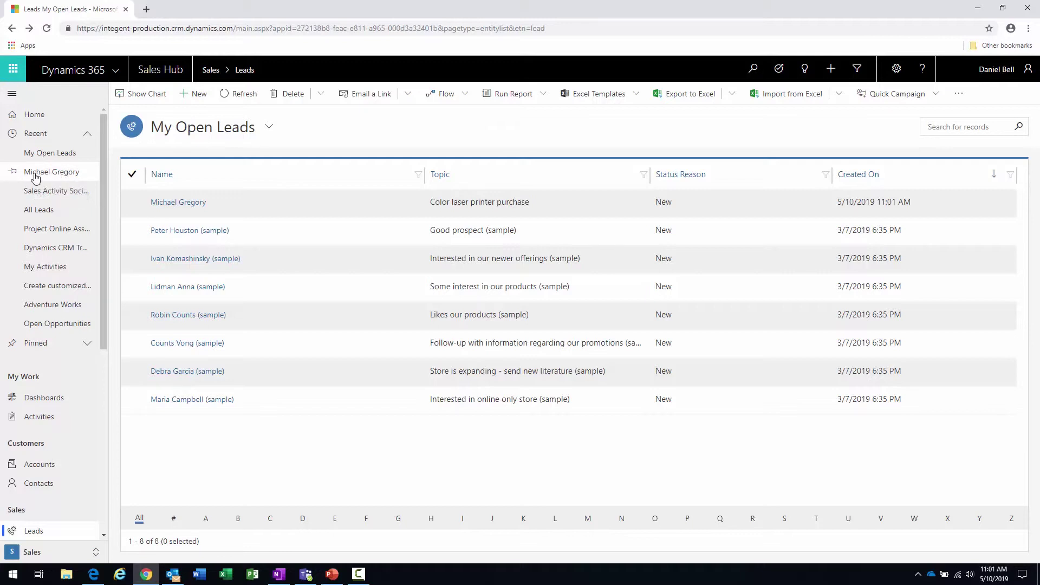
- Pin the new lead from the Recent list and confirm it appears under Pinned
left_click(16, 172)
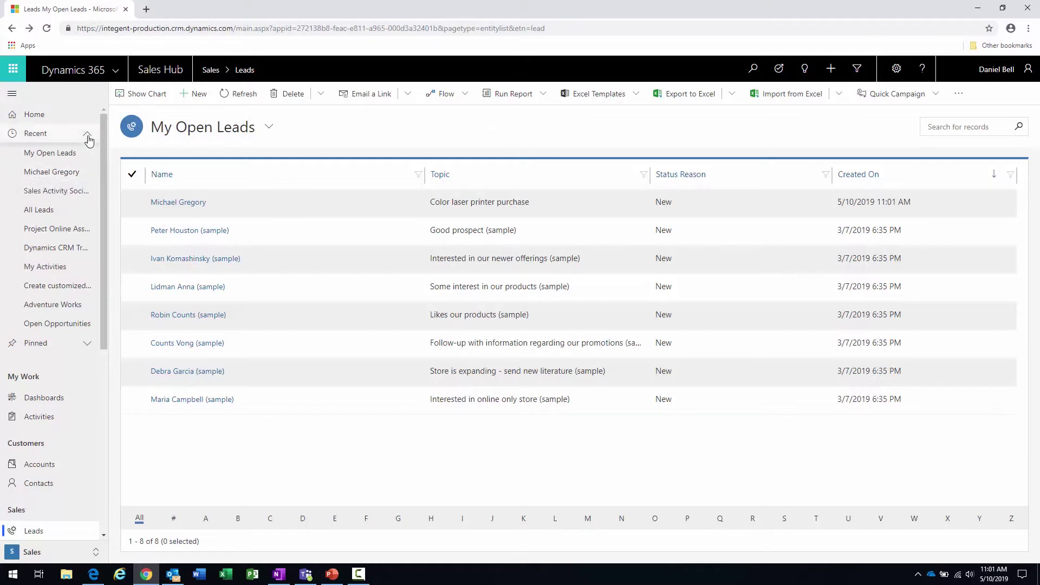
left_click(81, 348)
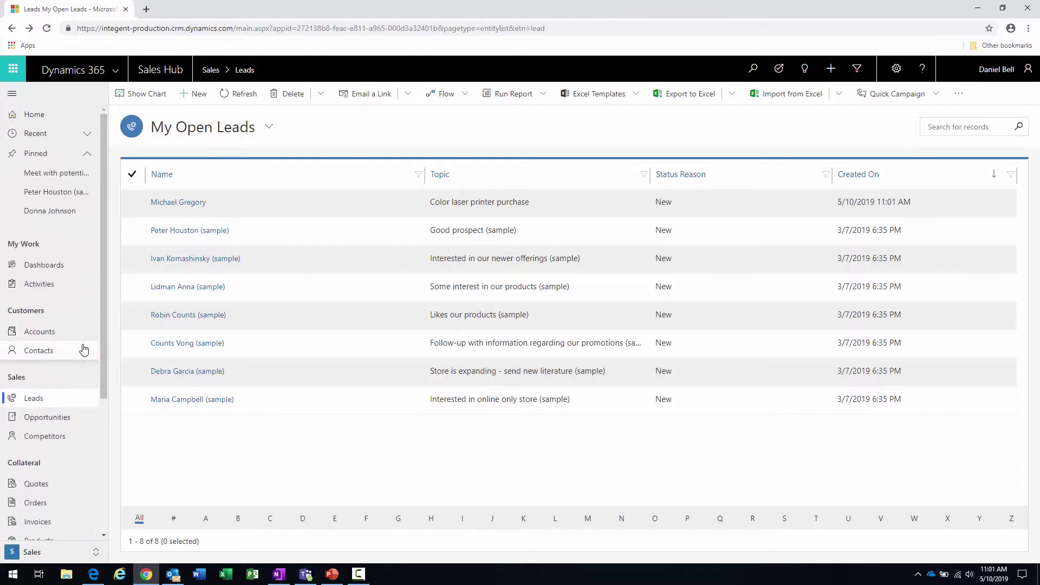
left_click(85, 136)
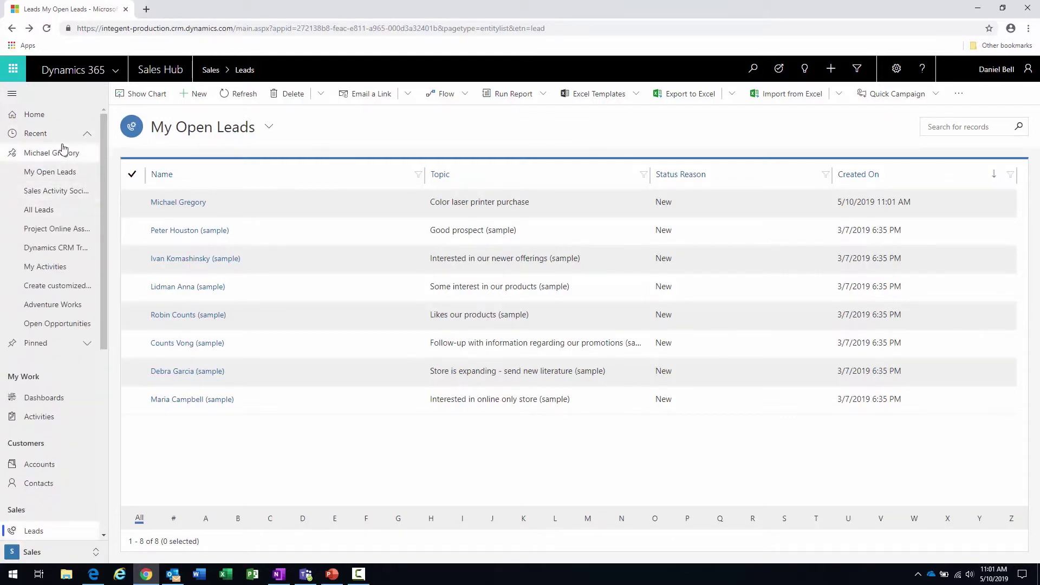
left_click(86, 134)
left_click(87, 154)
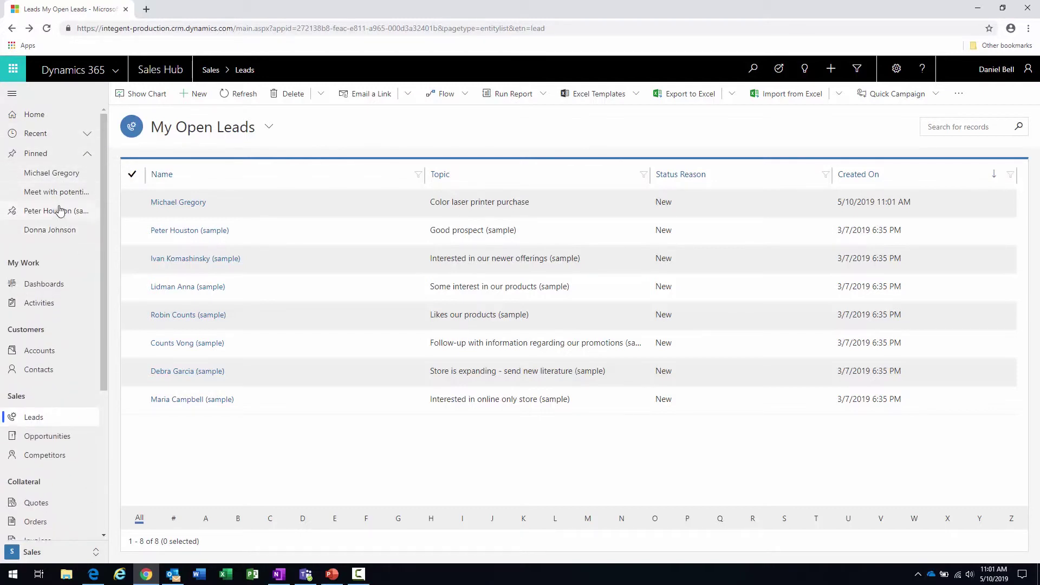
left_click(87, 154)
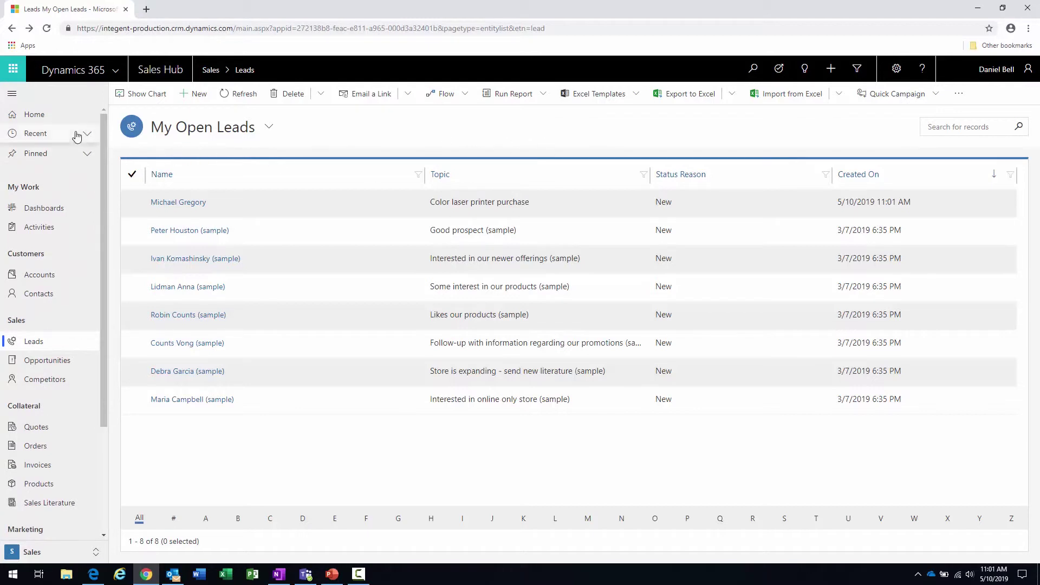
- From the Sales Activity Social Dashboard, open Quick Create: Lead via the + button
left_click(34, 114)
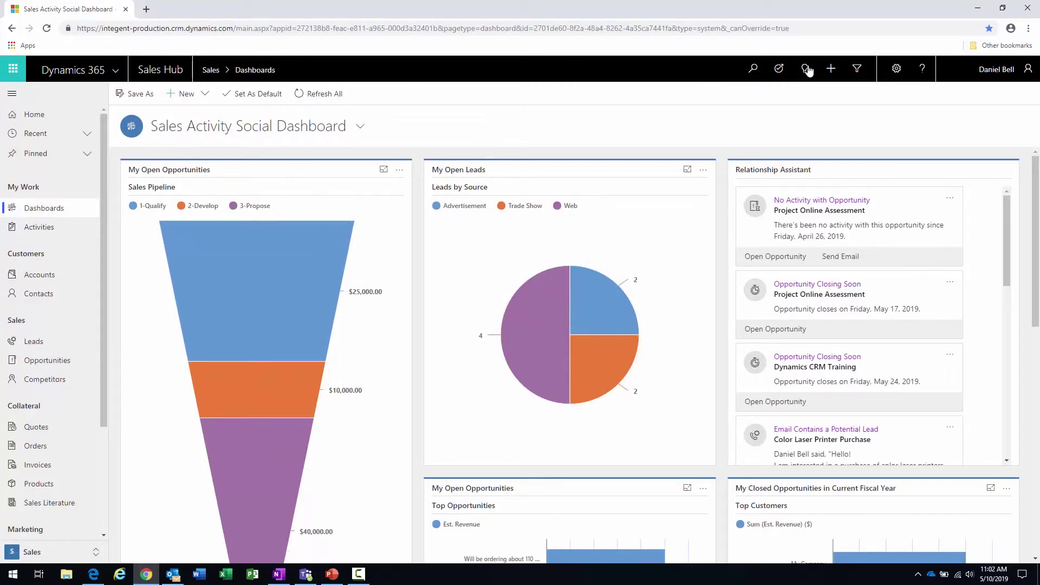
left_click(832, 69)
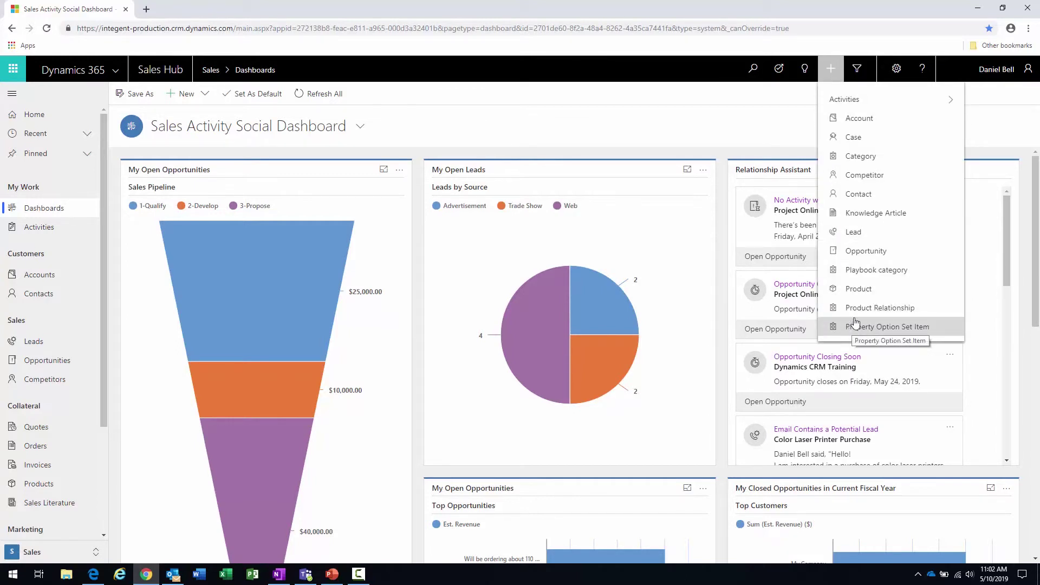
left_click(854, 232)
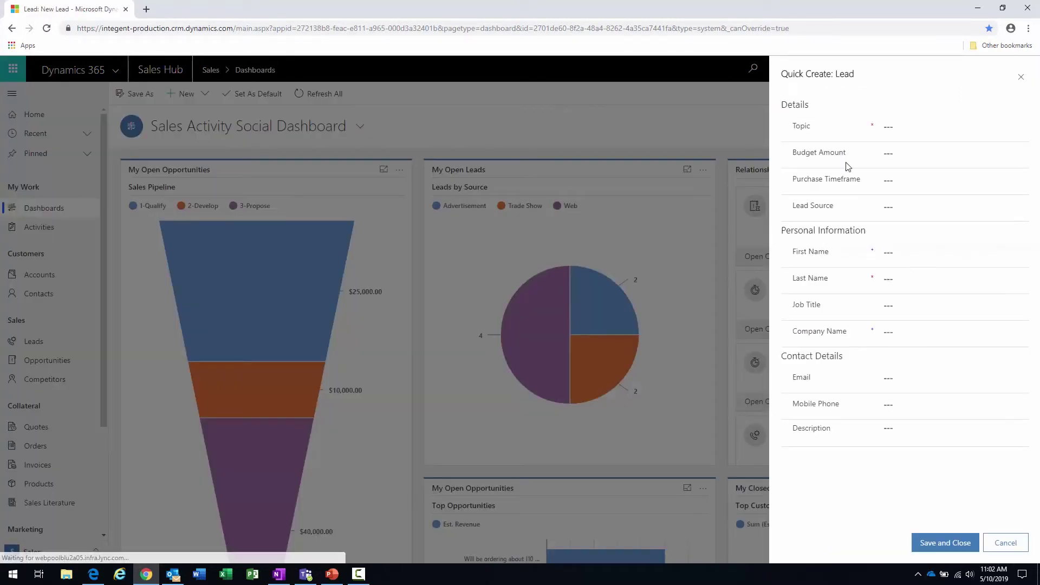
- Enter topic 'Colorlaser printer purchase2', purchase timeframe Immediate and lead source Web
left_click(903, 129)
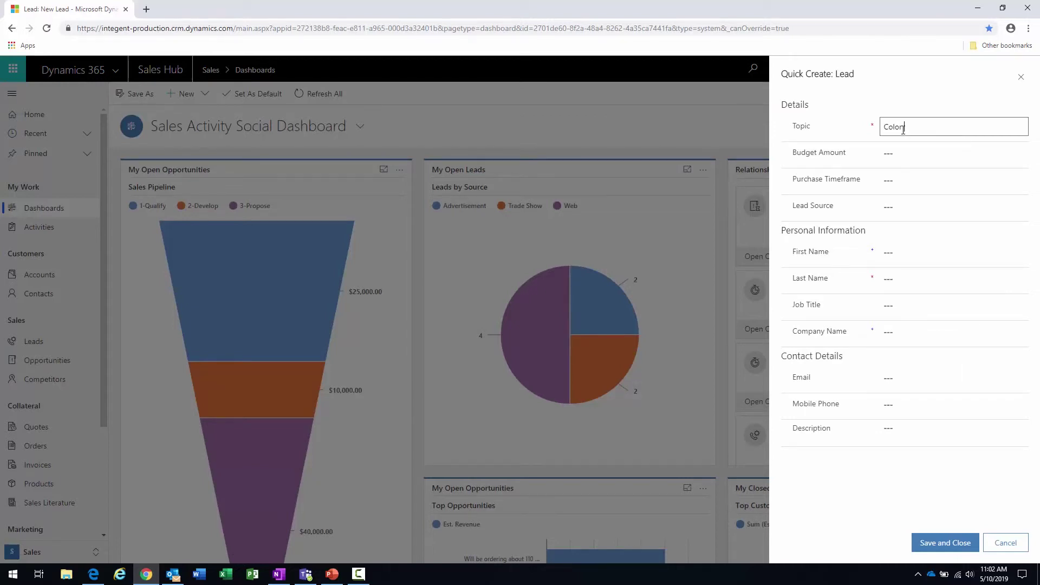
type("Colorlaser printer purchase2")
left_click(909, 151)
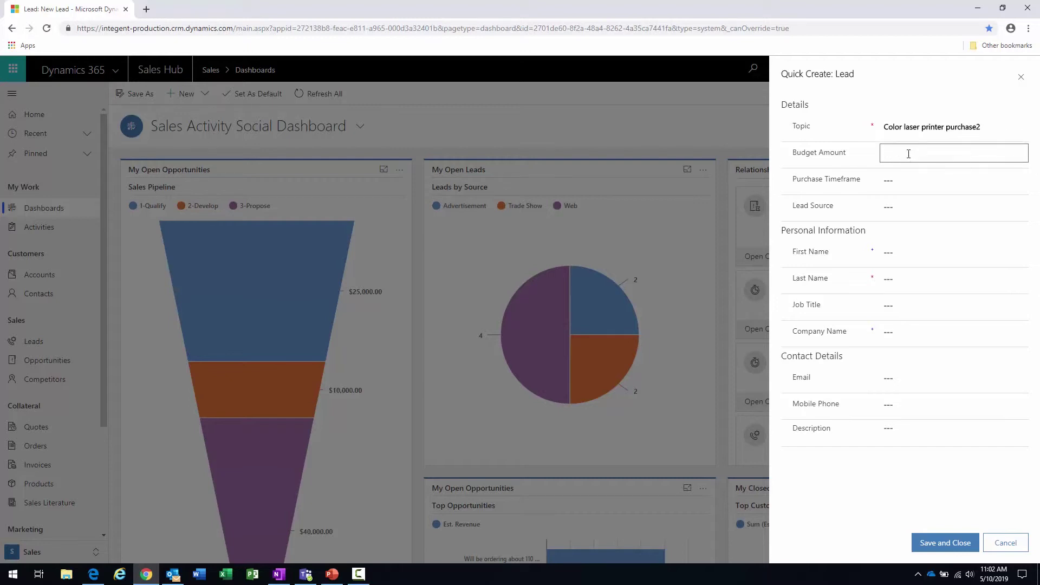
left_click(910, 179)
left_click(912, 202)
left_click(916, 211)
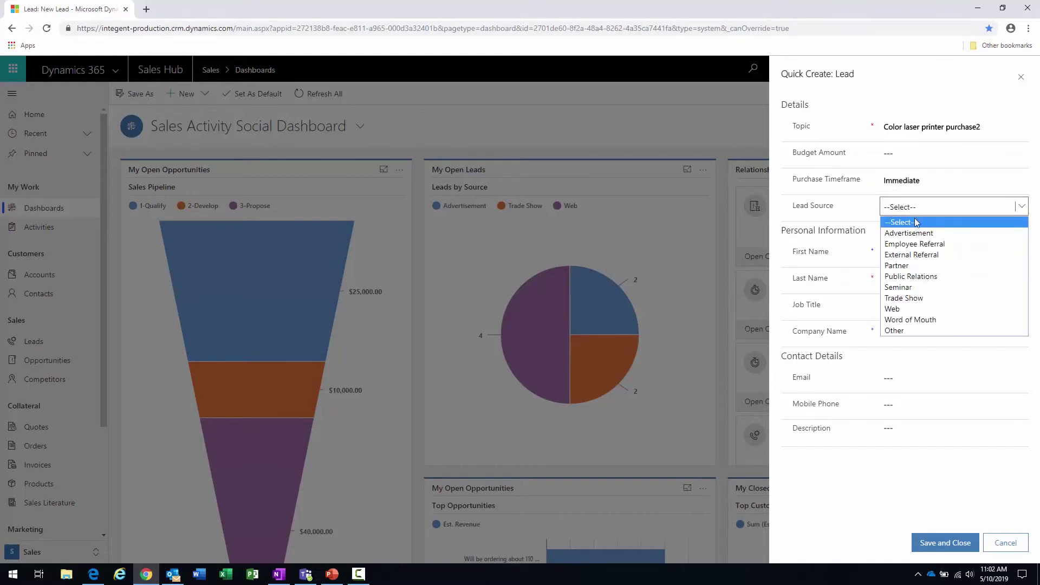
left_click(910, 305)
- Enter the contact's partial first and last name, then cancel the quick-create form
left_click(906, 250)
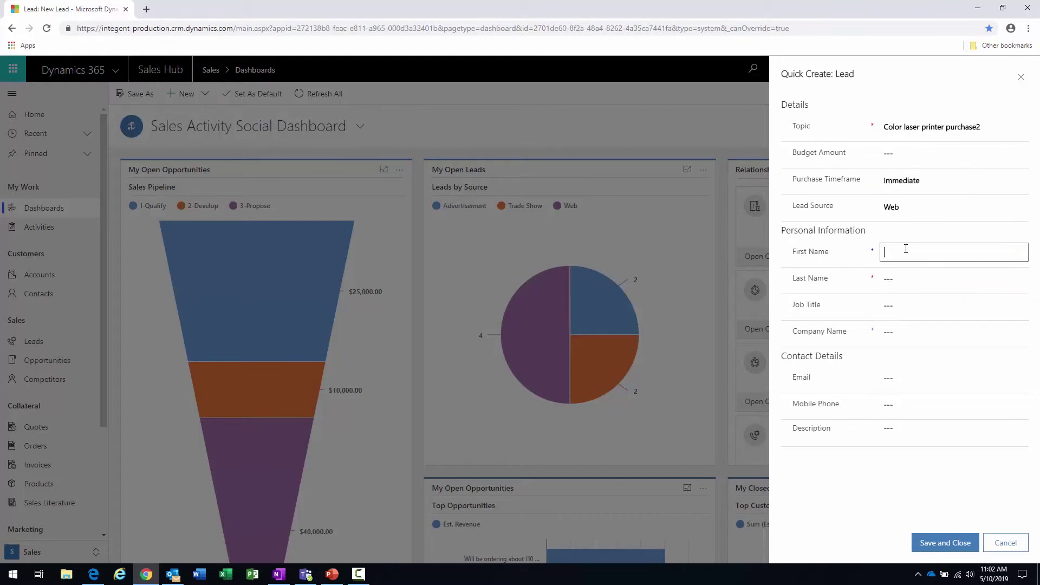
key("Tab")
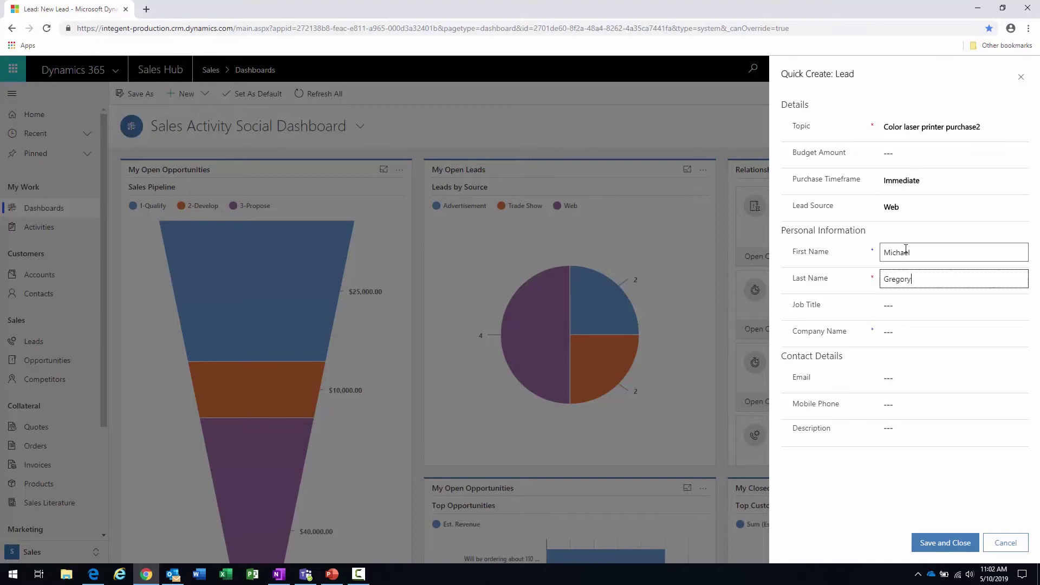
left_click(914, 310)
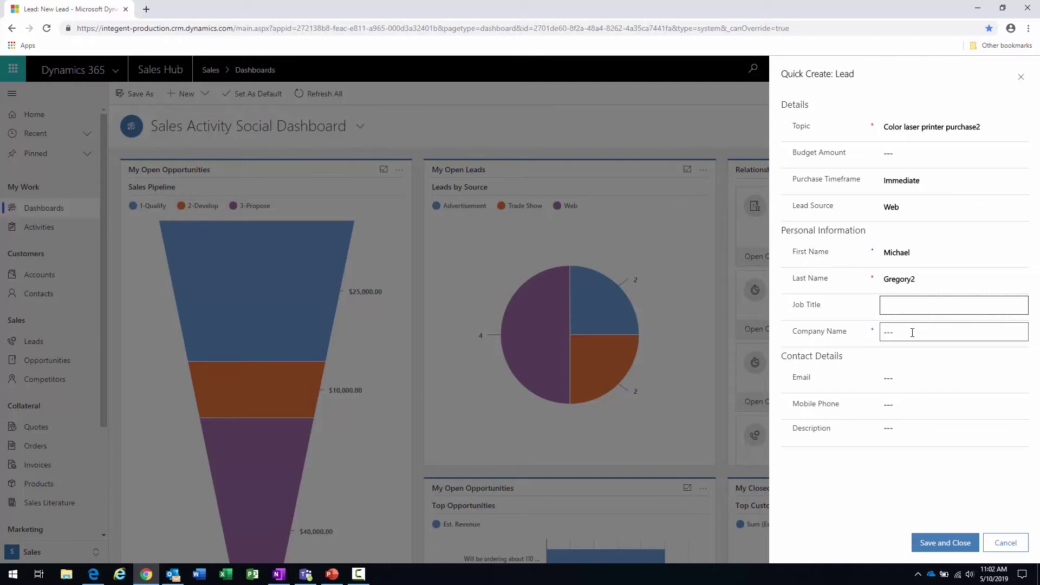
left_click(907, 380)
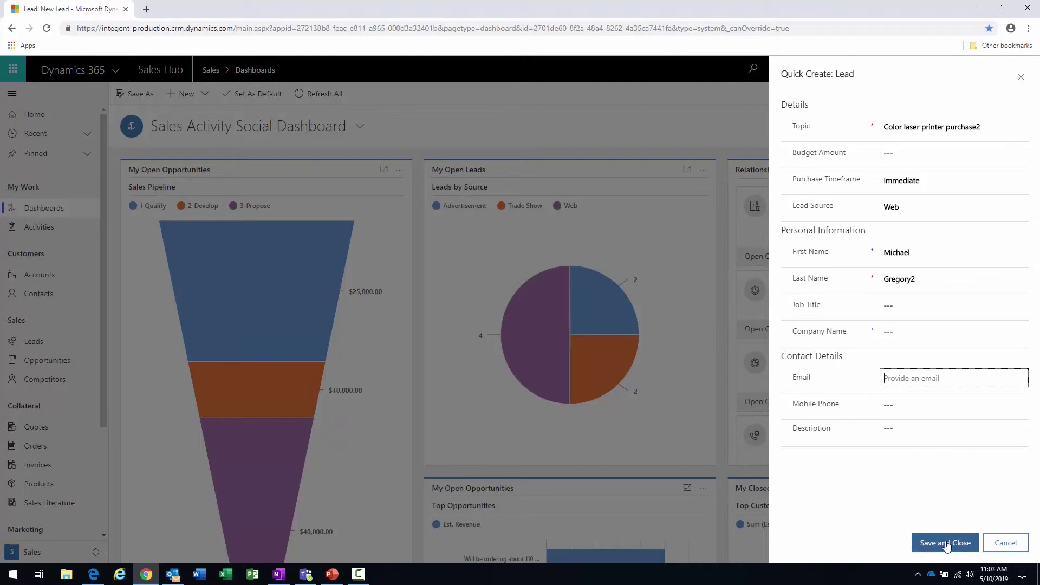
left_click(1001, 547)
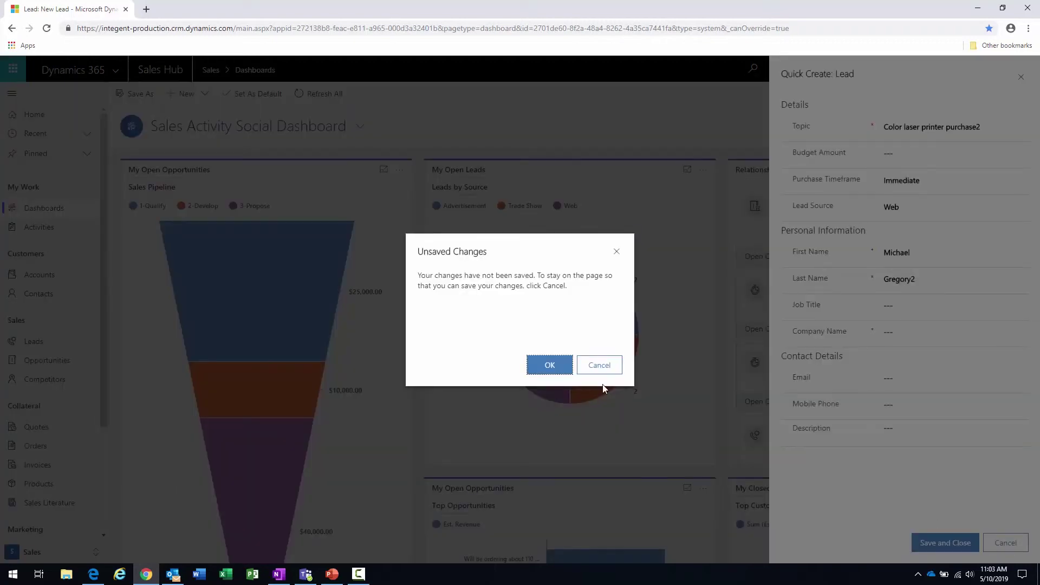
- Discard the unsaved lead, open the Color Laser Printer Purchase email in Outlook, and list Dynamics record types
left_click(559, 374)
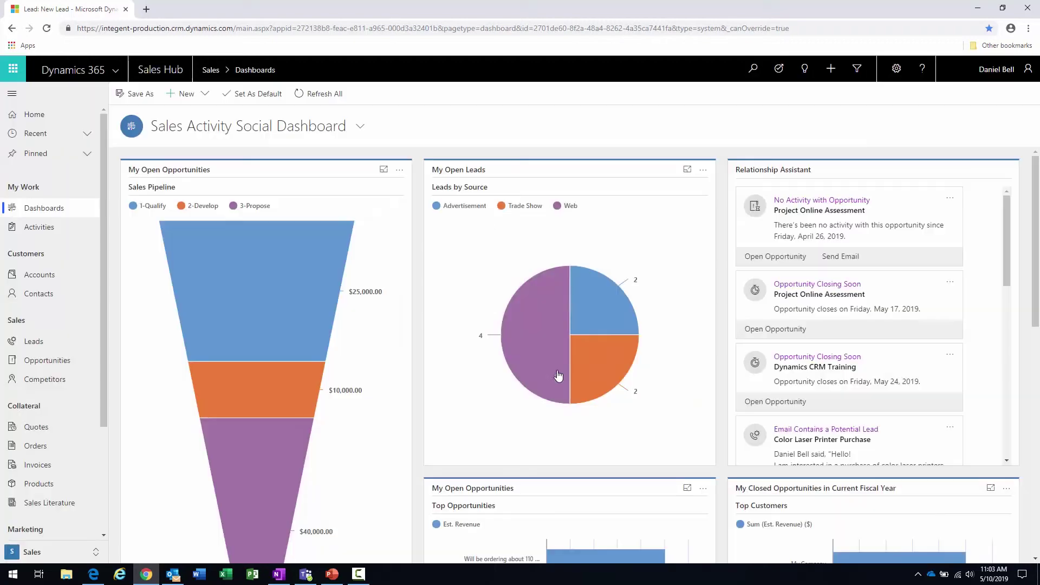
left_click(173, 575)
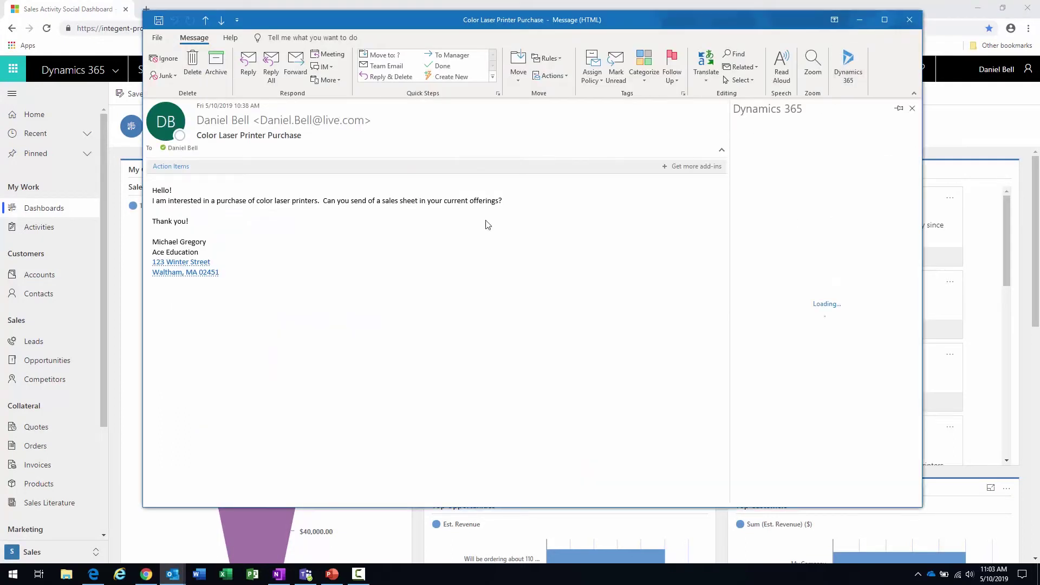
left_click_drag(155, 187, 244, 277)
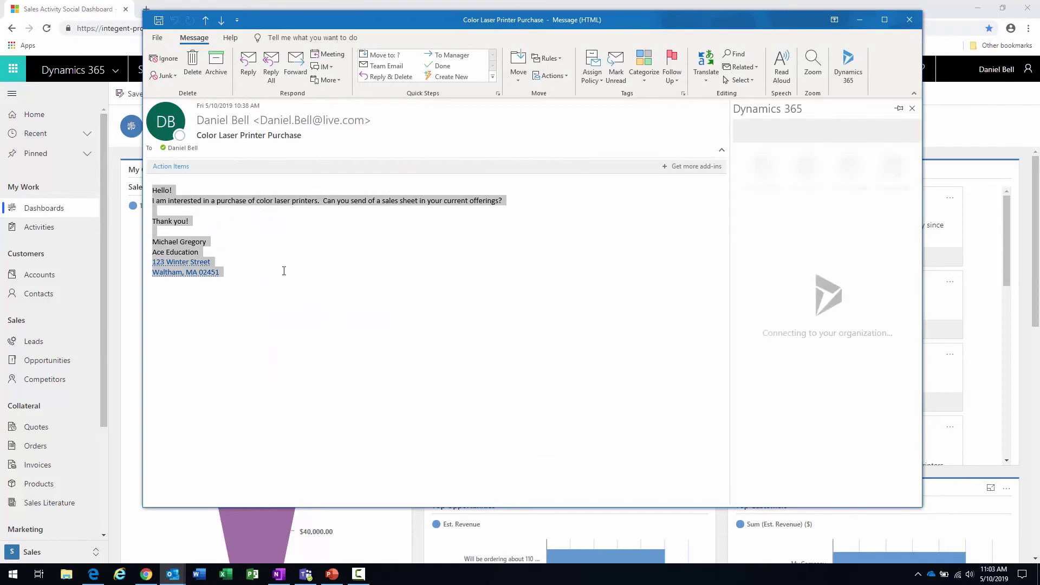
left_click(359, 262)
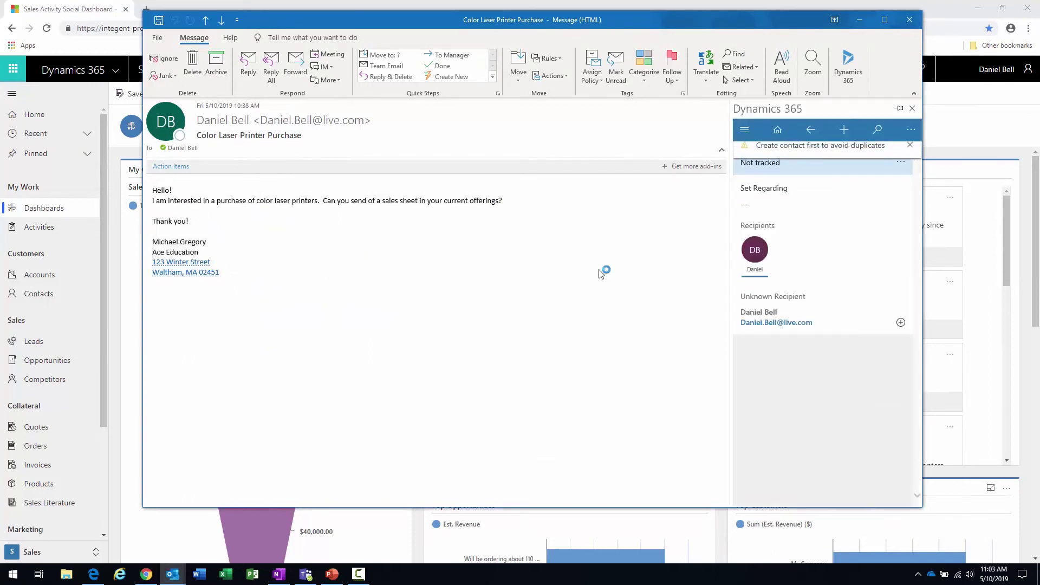
left_click(847, 131)
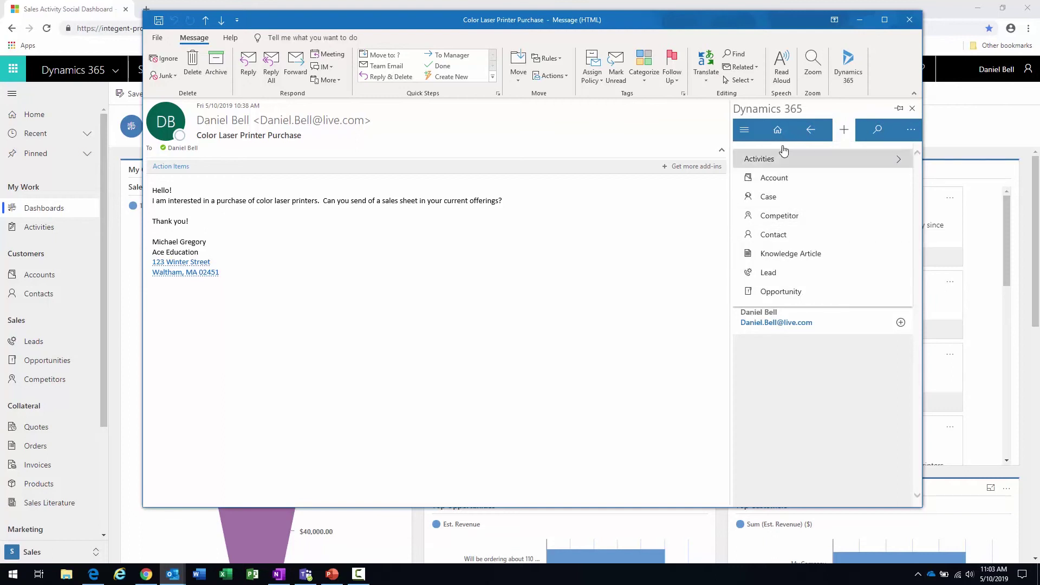
- Choose Lead in the Dynamics 365 pane and scroll through the Quick Create: Lead fields
left_click(771, 274)
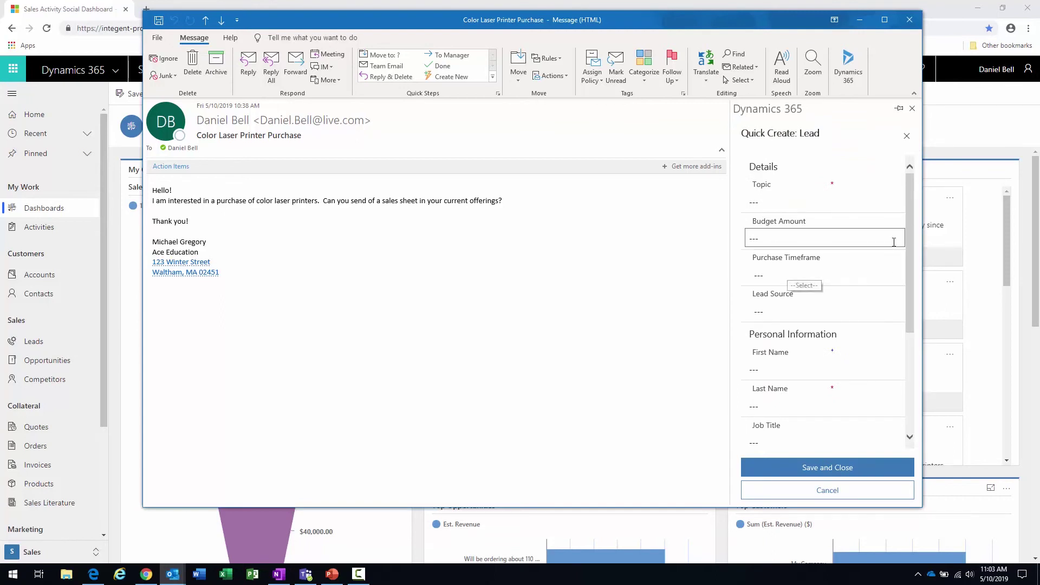
left_click_drag(909, 233, 908, 236)
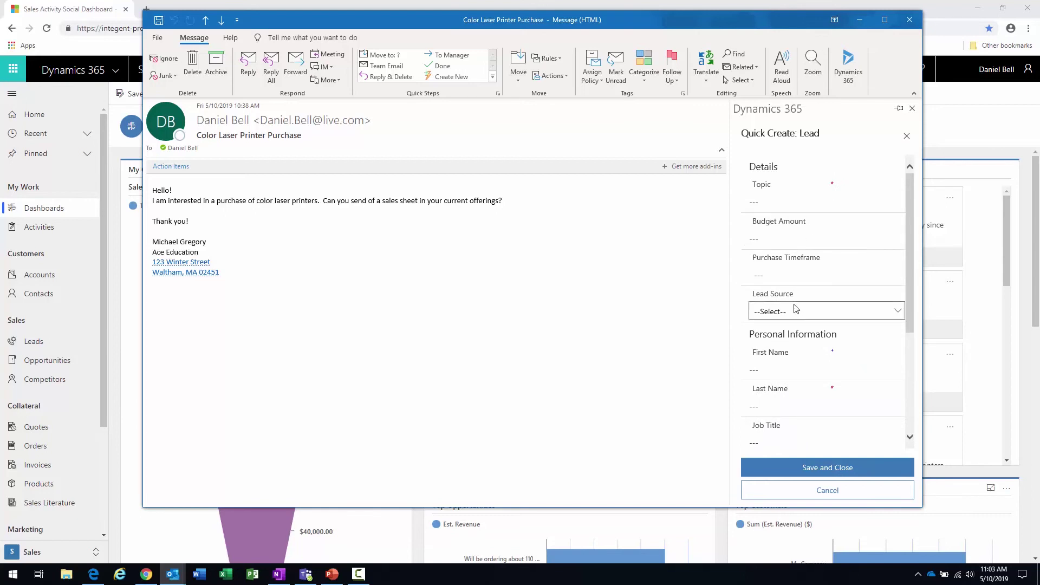
scroll(796, 308, "down", 3)
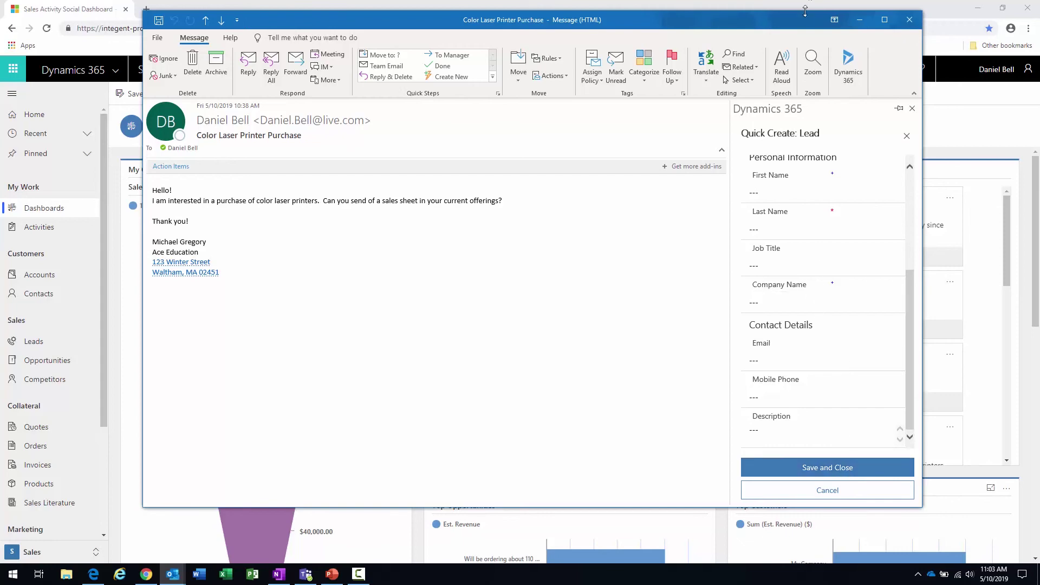
- Close the Outlook email and open the Leads list showing My Open Leads
left_click(909, 20)
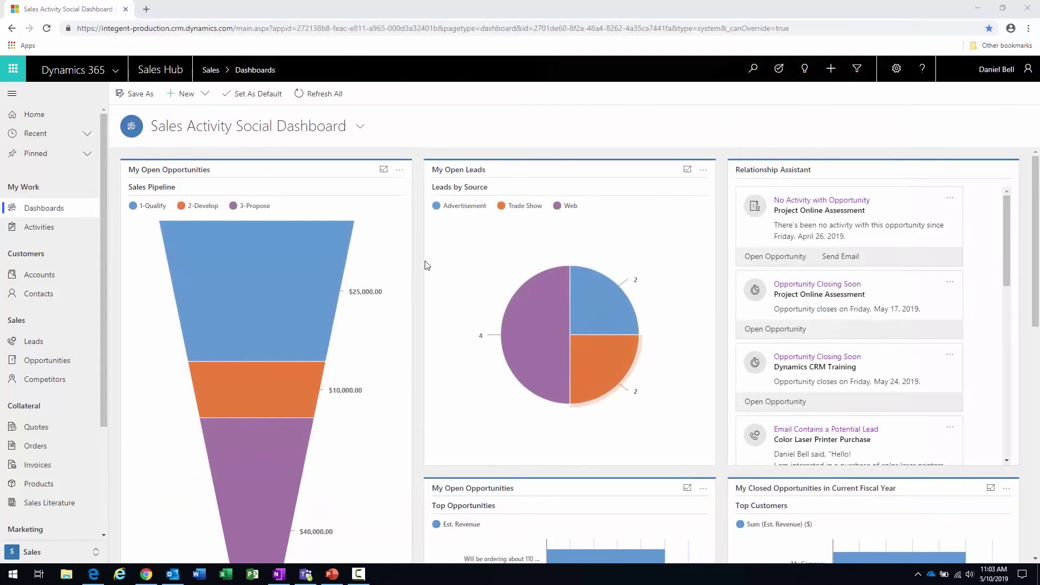
left_click(33, 341)
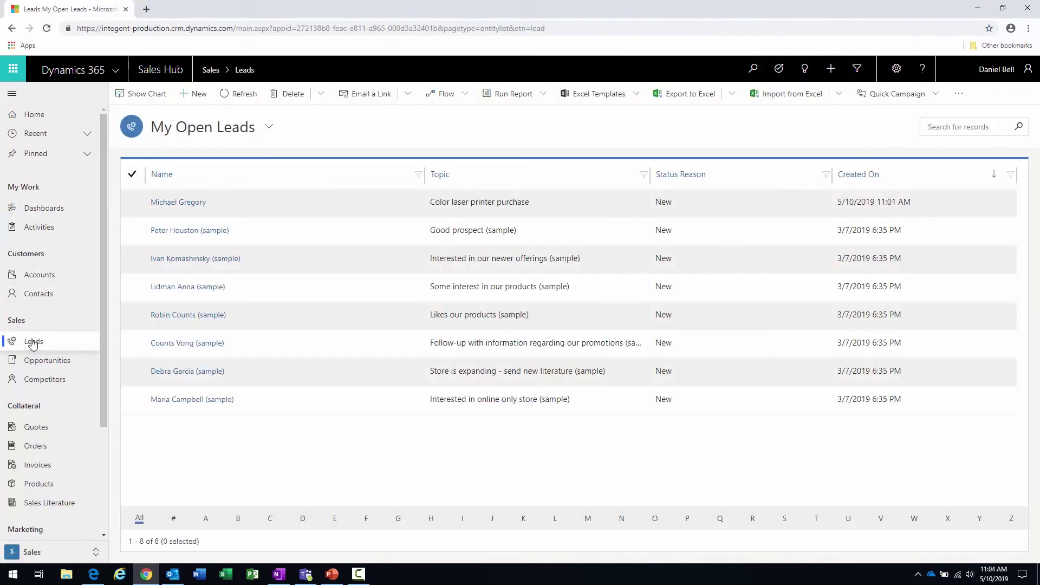